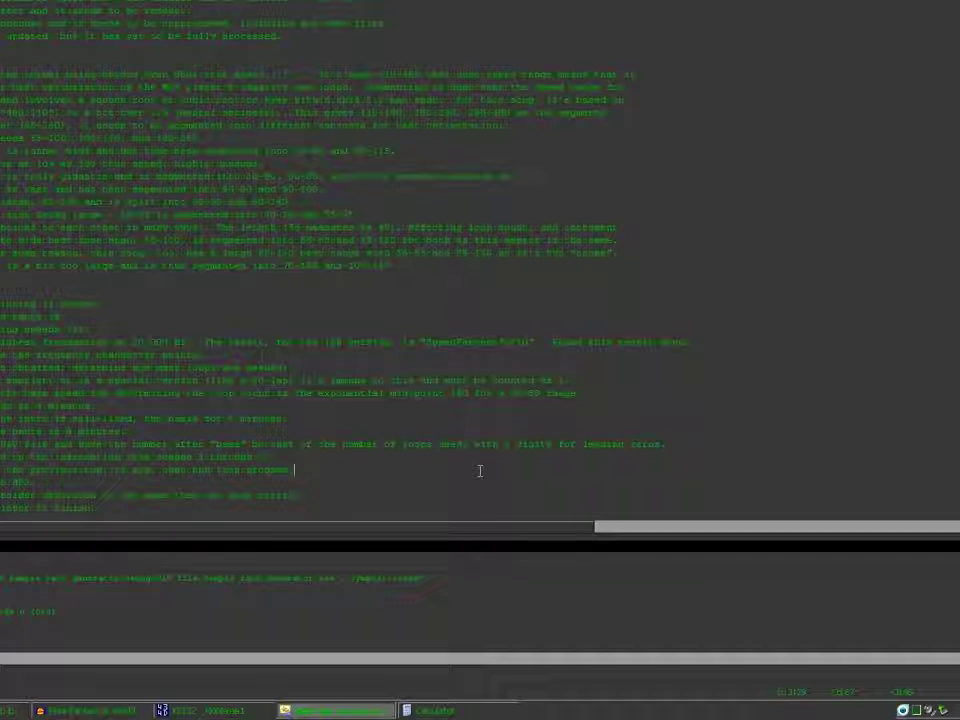
Start opening an audio file and browse the Secondary (E:) drive to the Final Fantasy 6 World sampler results folder
click(479, 471)
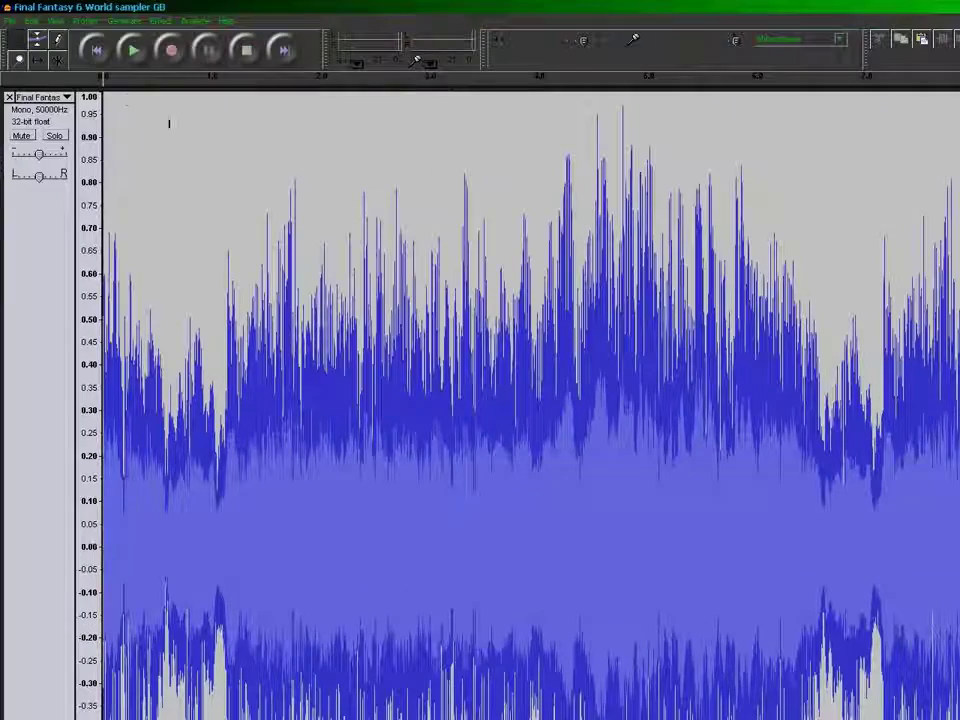
click(12, 20)
click(28, 60)
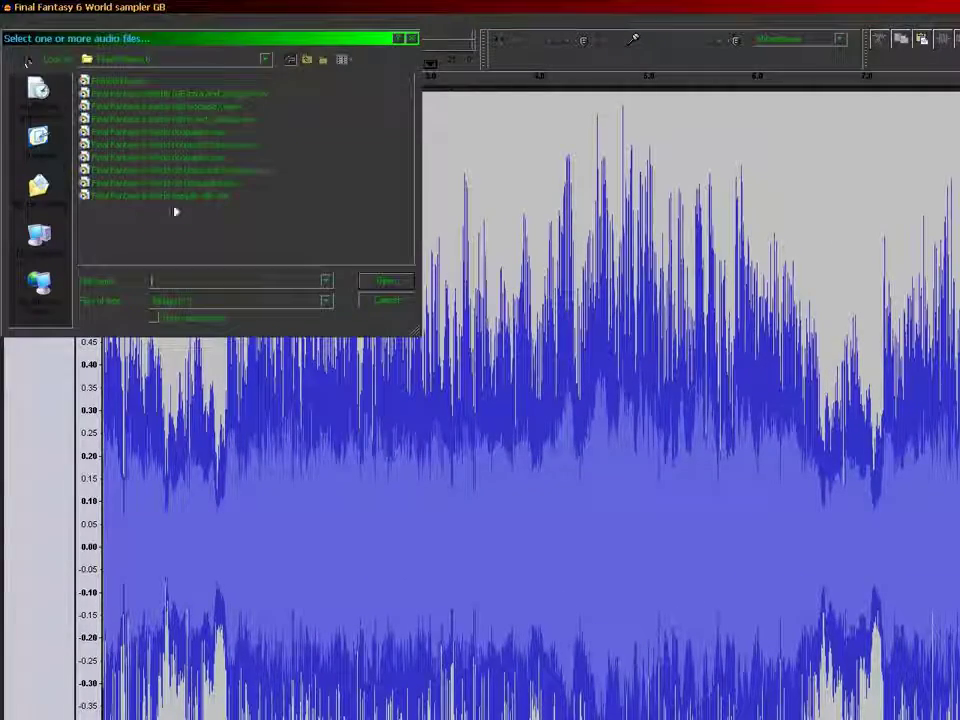
click(266, 59)
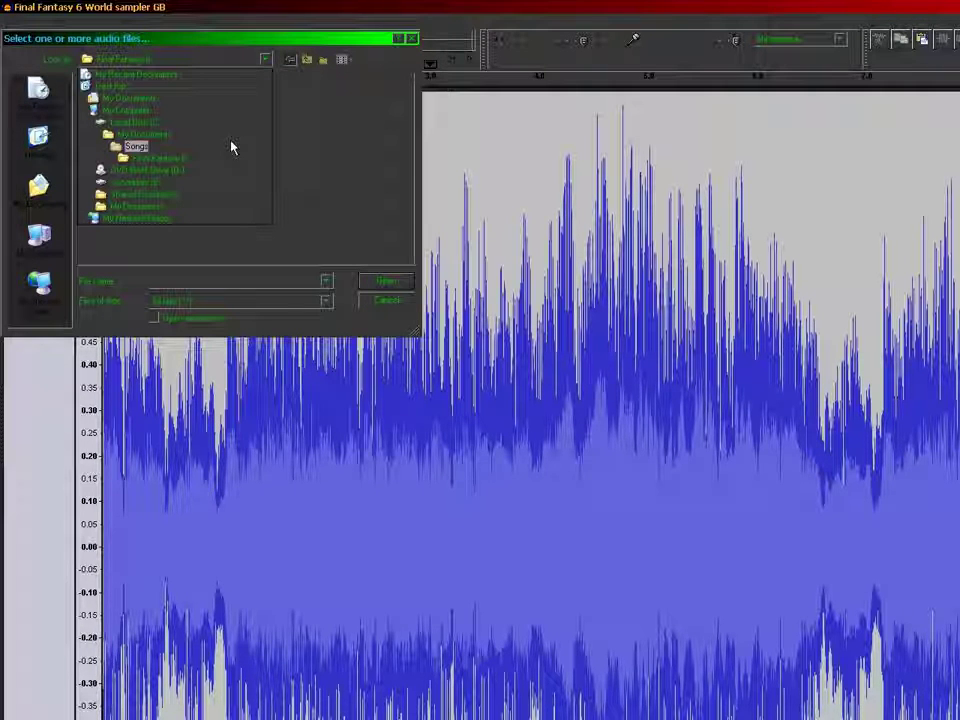
click(214, 178)
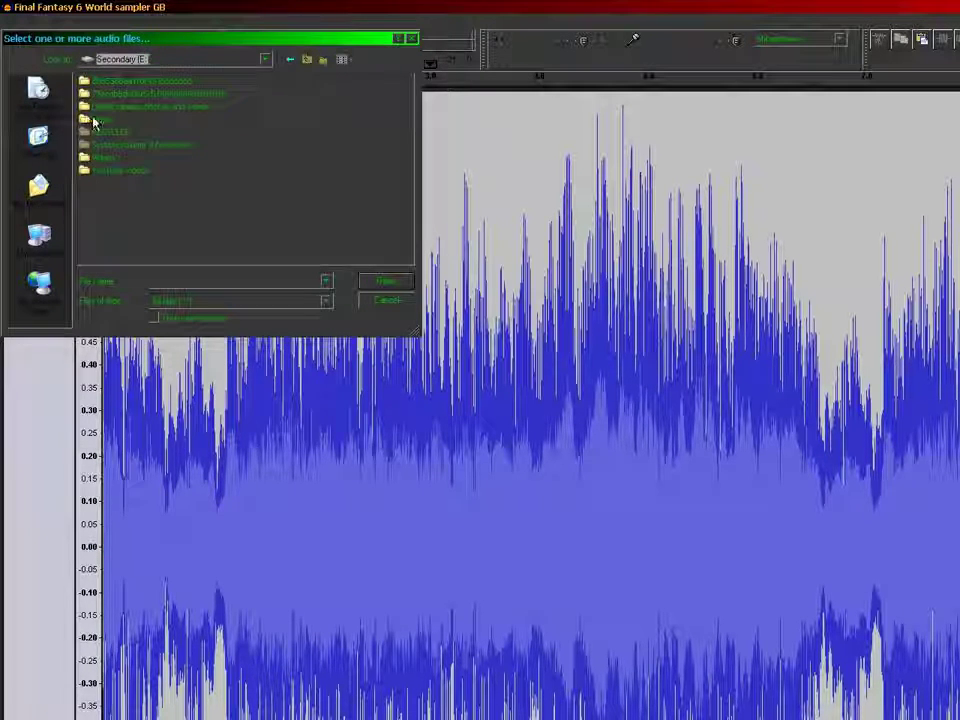
double_click(95, 120)
double_click(104, 86)
double_click(104, 84)
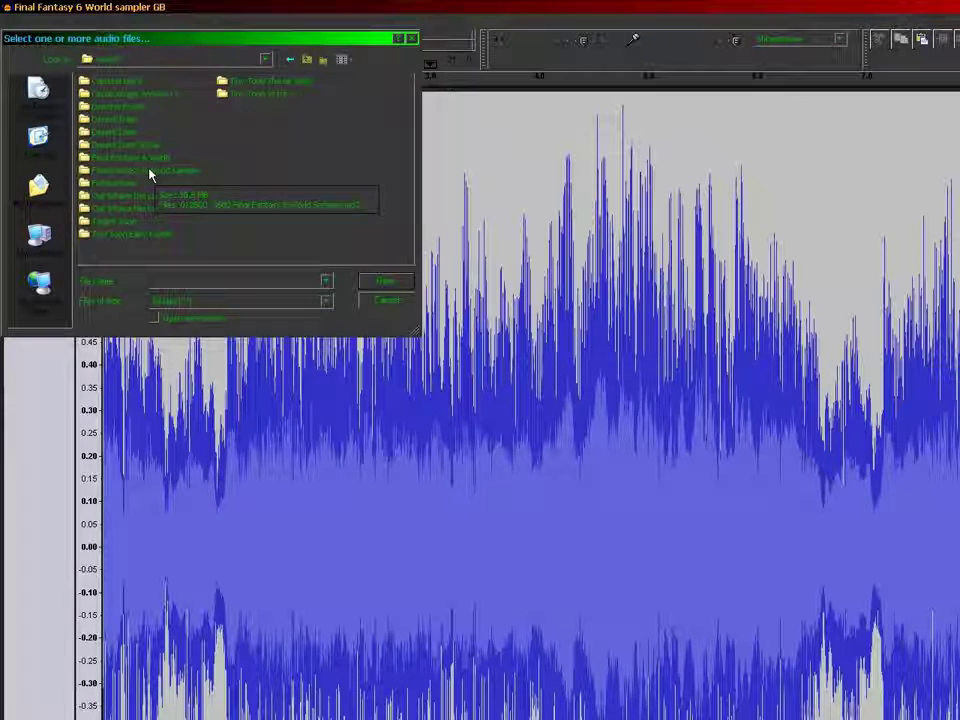
double_click(146, 174)
drag(100, 265, 240, 270)
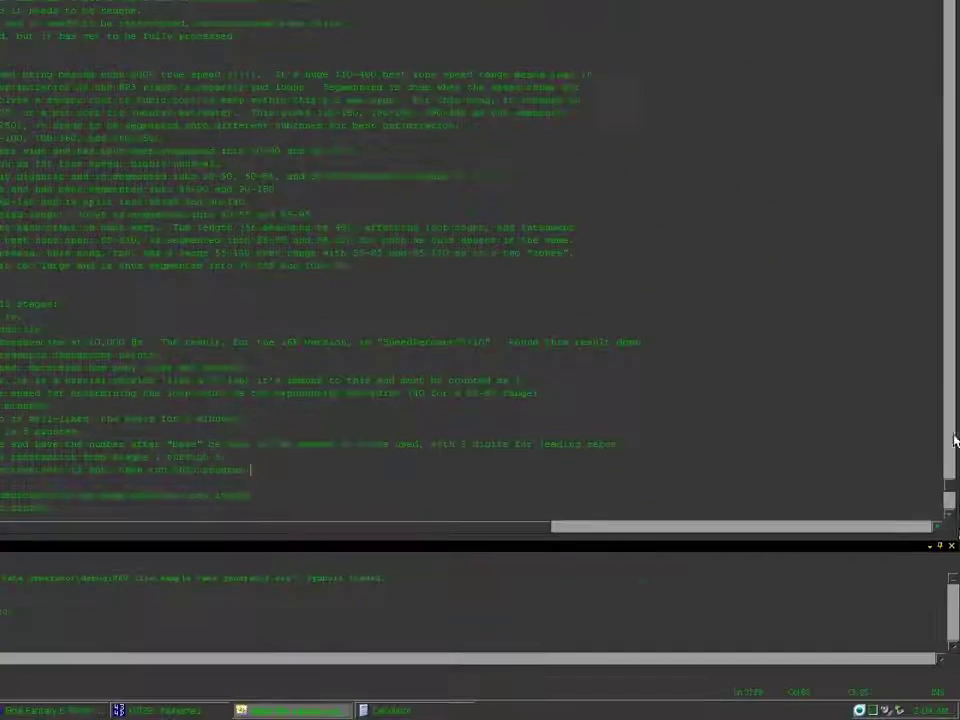
Switch to the sample rate generator's source code and examine its notes on speed ranges and frequency changeover points
click(953, 440)
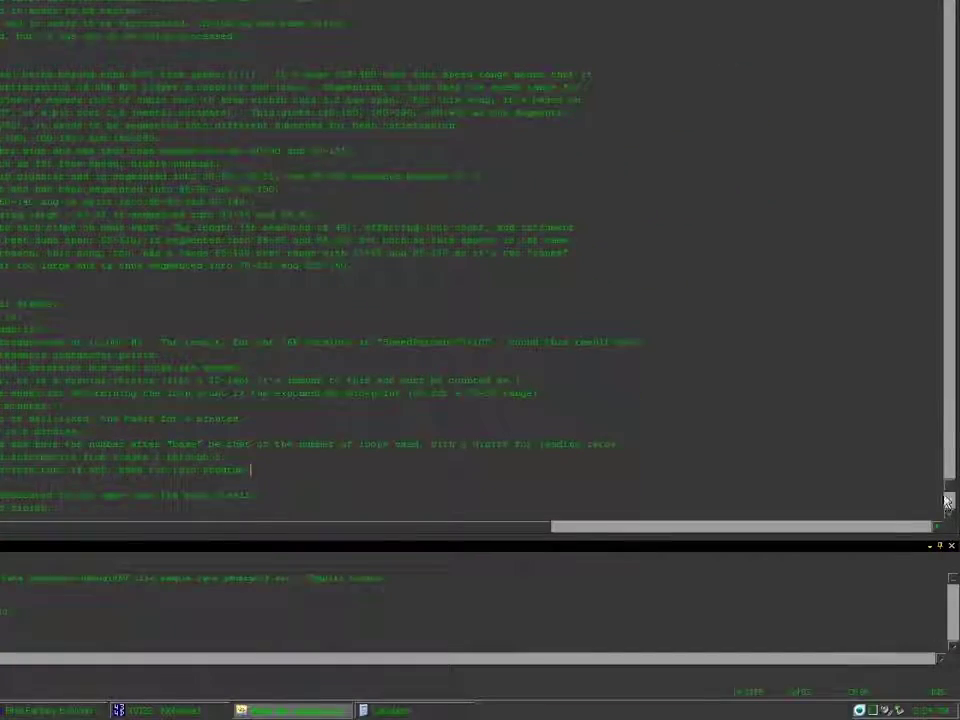
drag(953, 447, 953, 378)
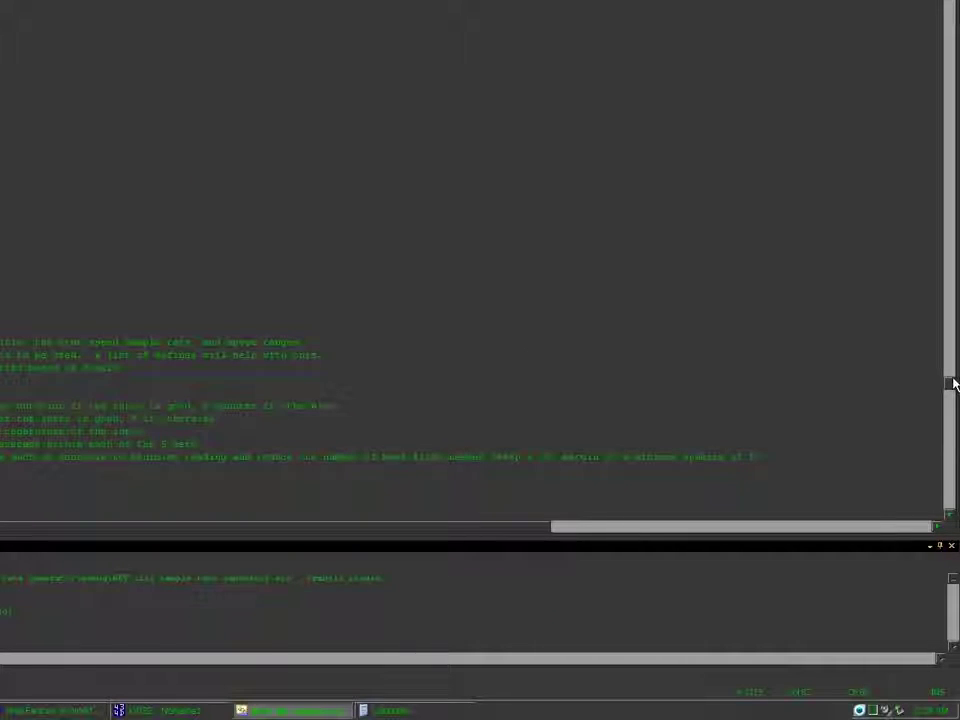
drag(953, 383, 953, 418)
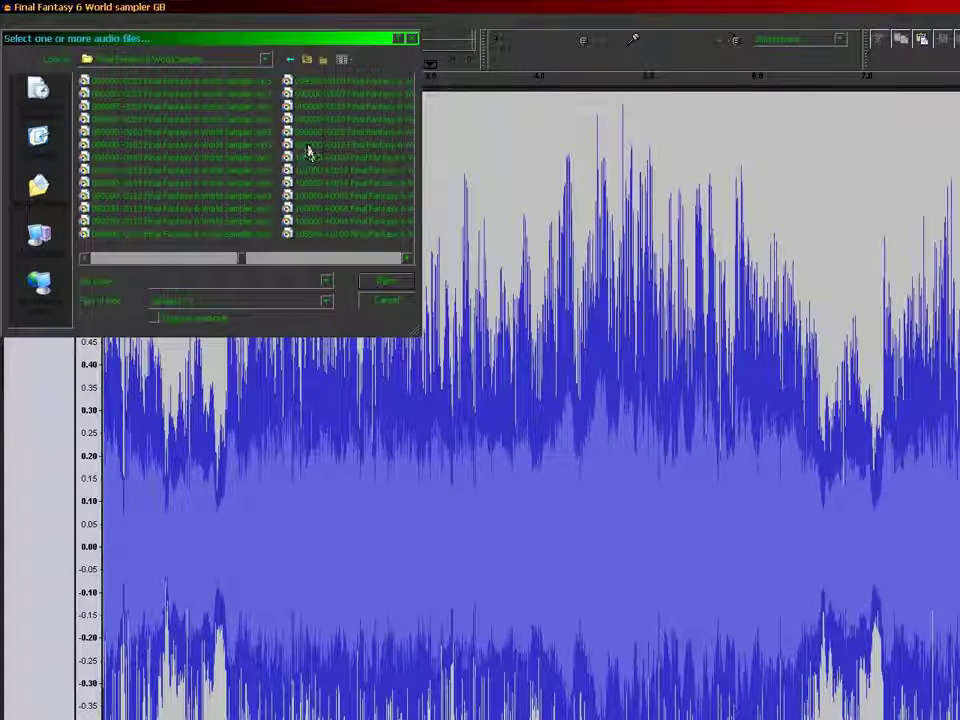
mouse_move(308, 150)
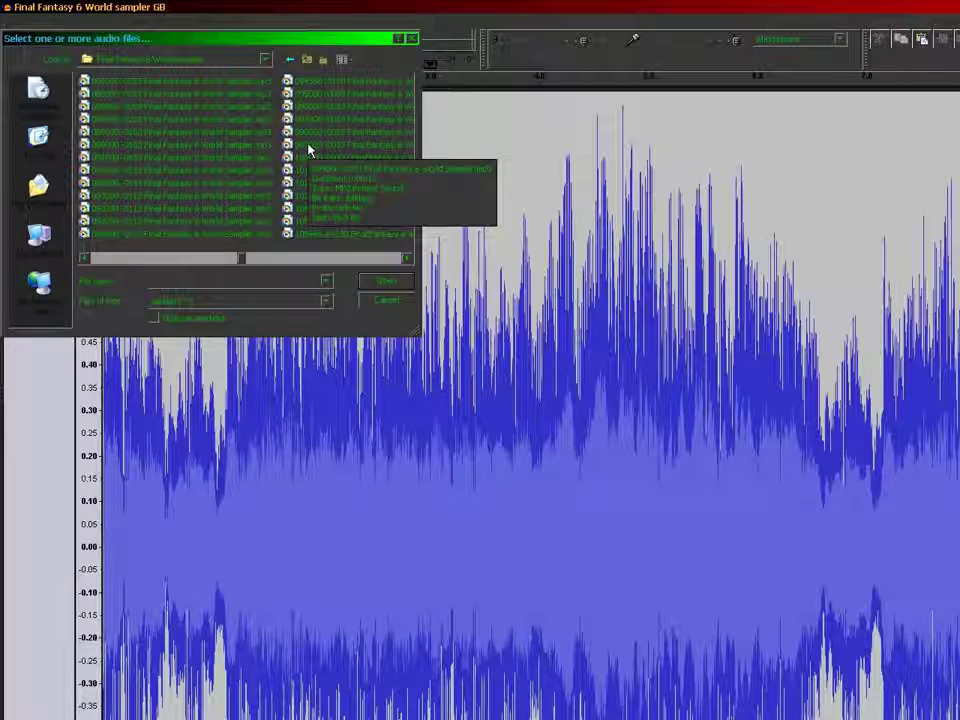
double_click(309, 148)
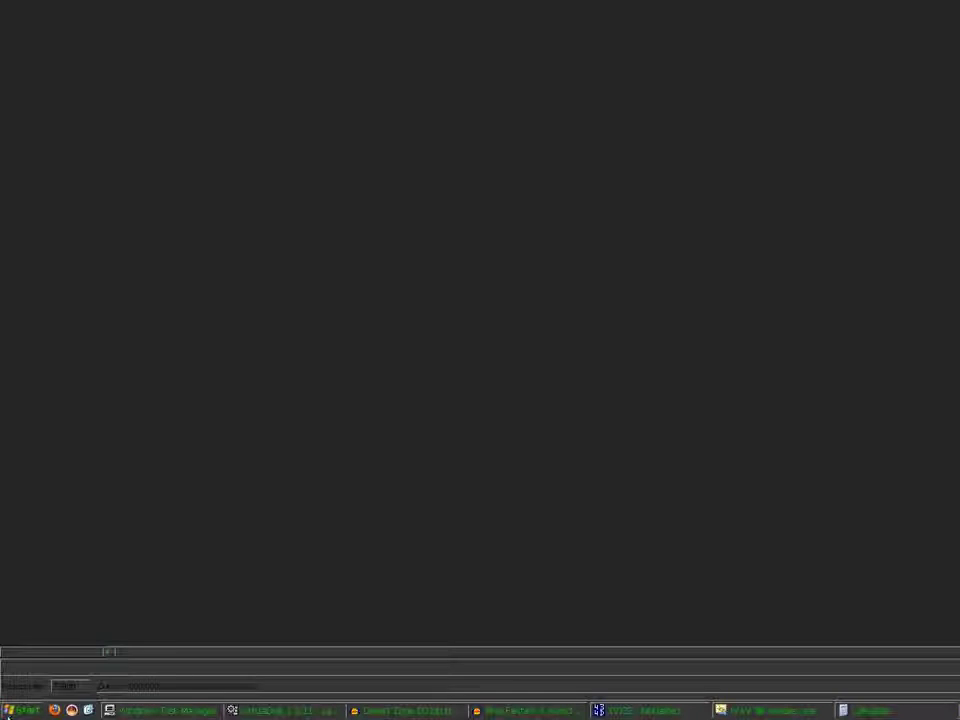
Launch the file explorer and open the E:\Music\source files\to convert folder
click(22, 710)
click(88, 445)
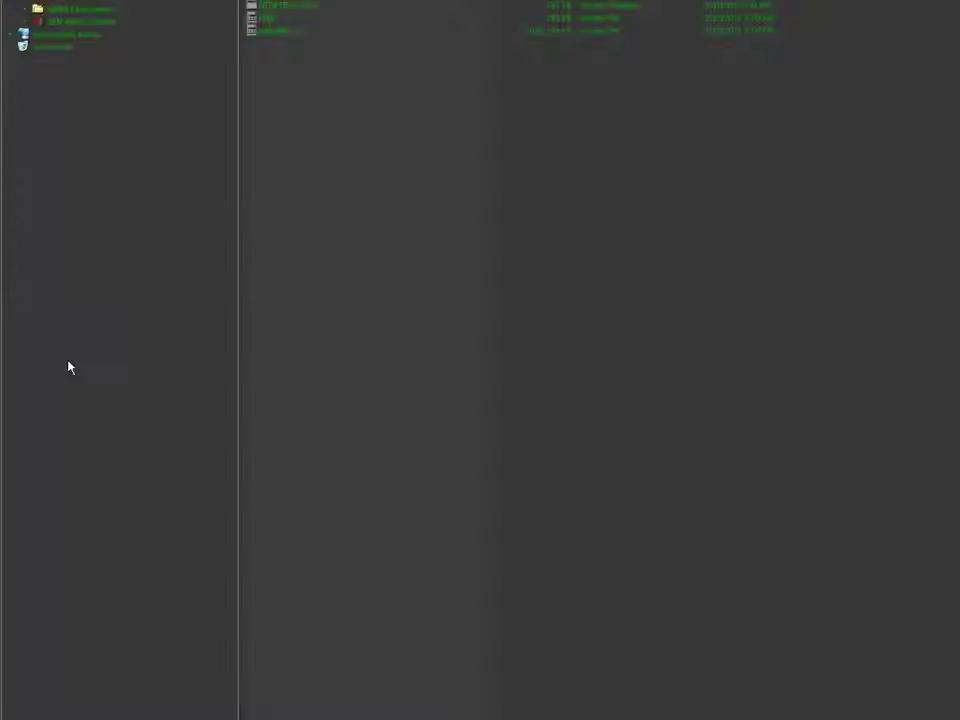
click(24, 266)
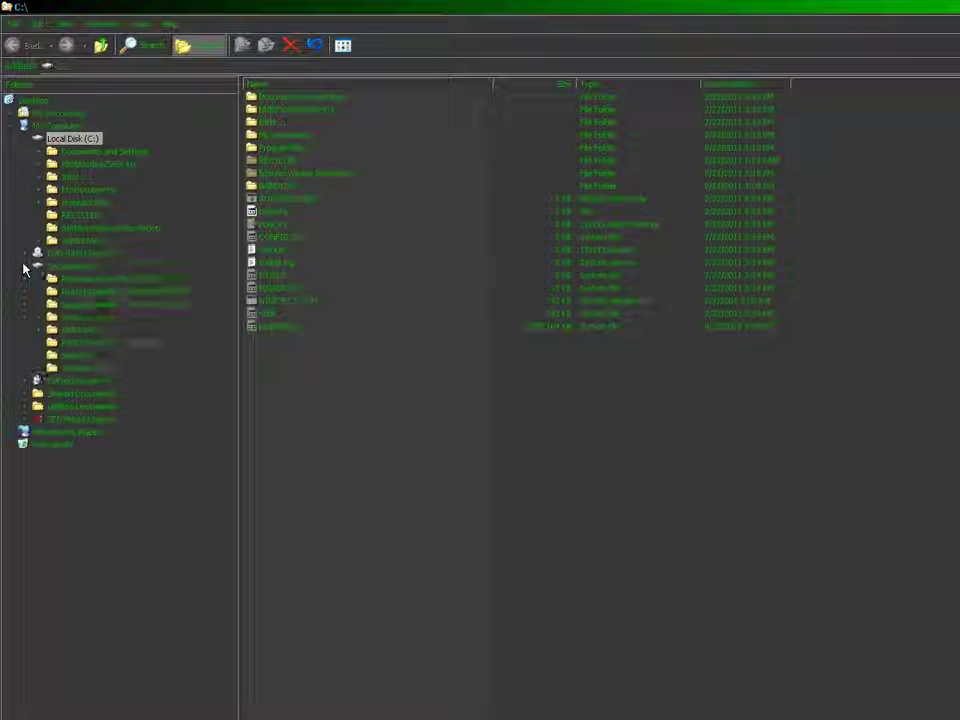
click(40, 316)
click(55, 330)
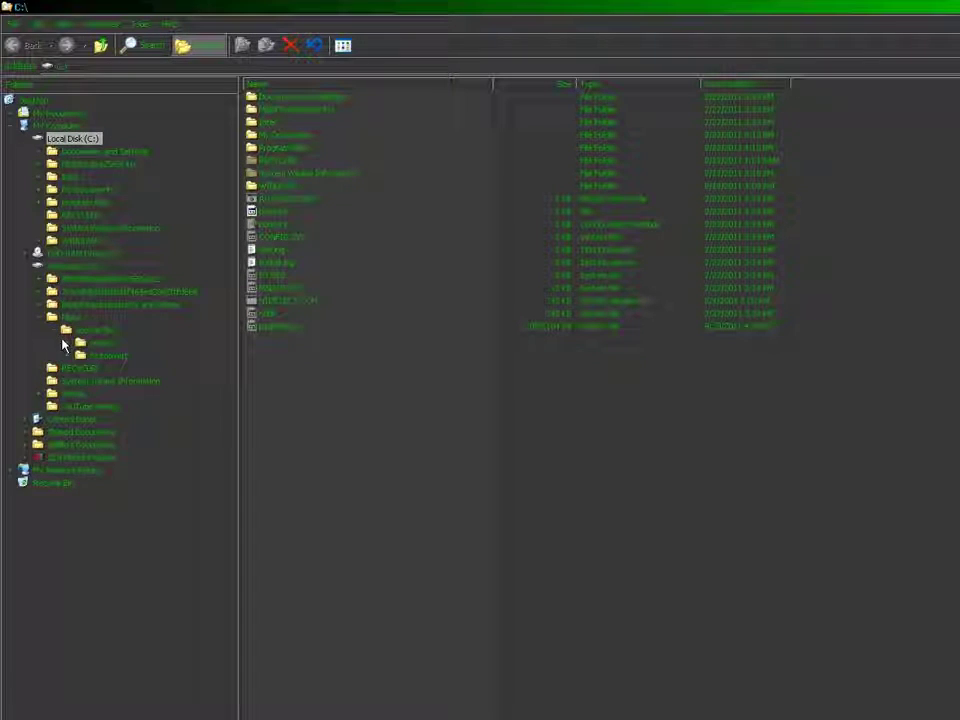
click(67, 343)
double_click(88, 553)
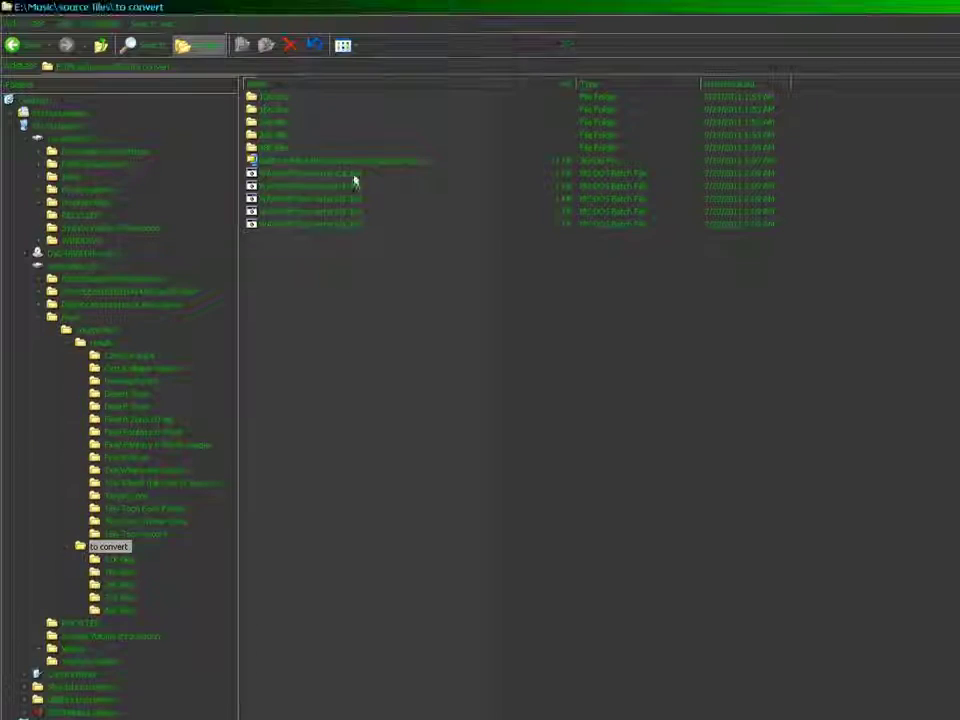
Open the WAVtoMP3converter32K.bat batch file for editing
click(346, 213)
right_click(346, 214)
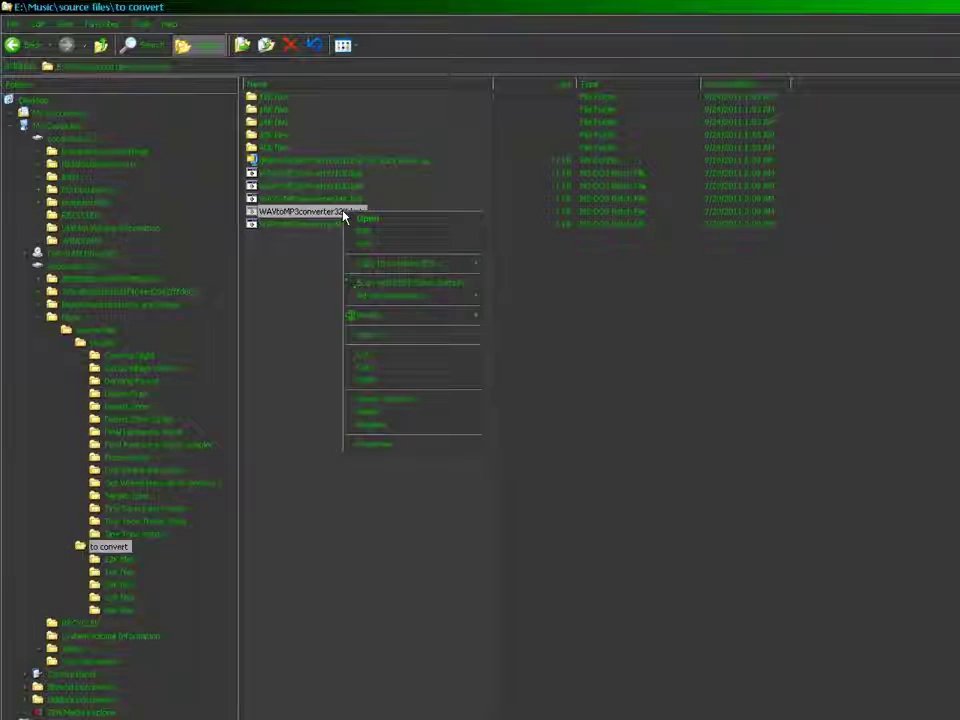
click(358, 230)
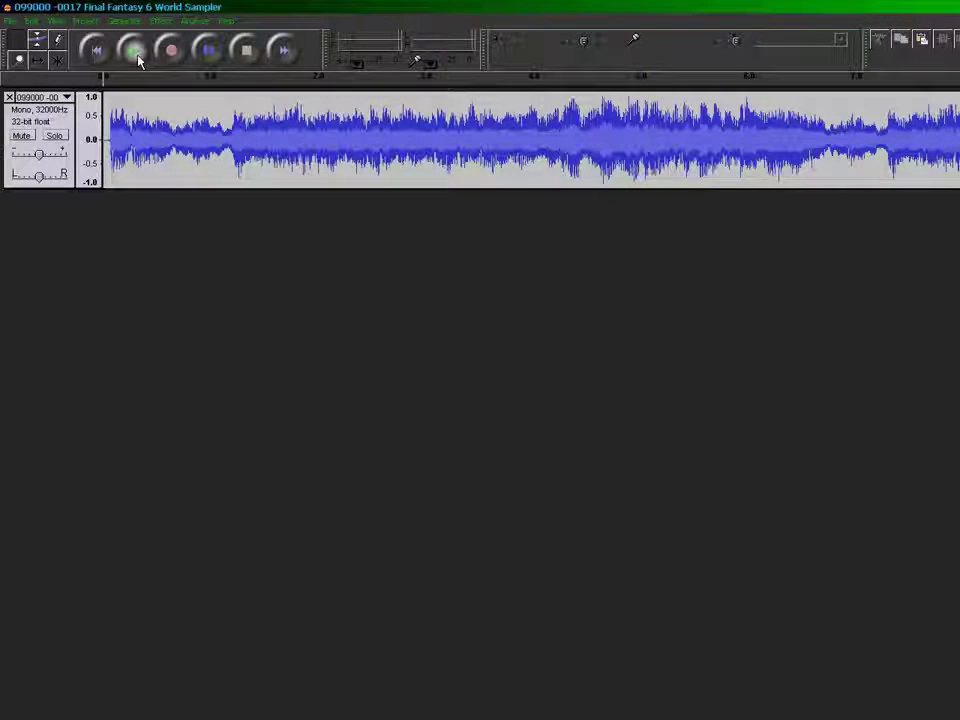
click(136, 57)
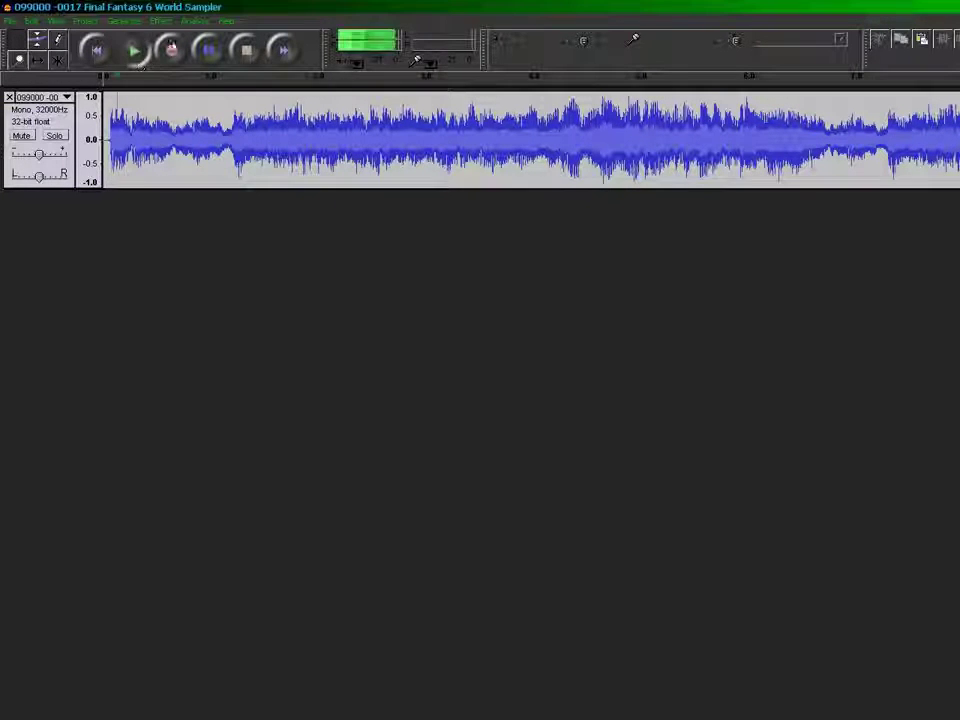
click(250, 52)
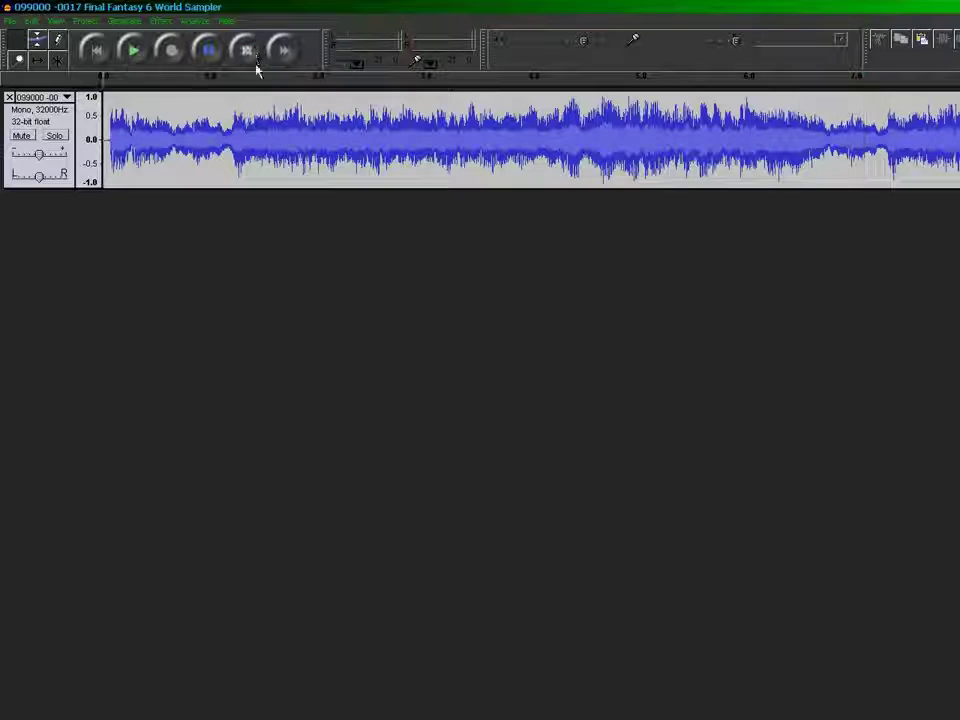
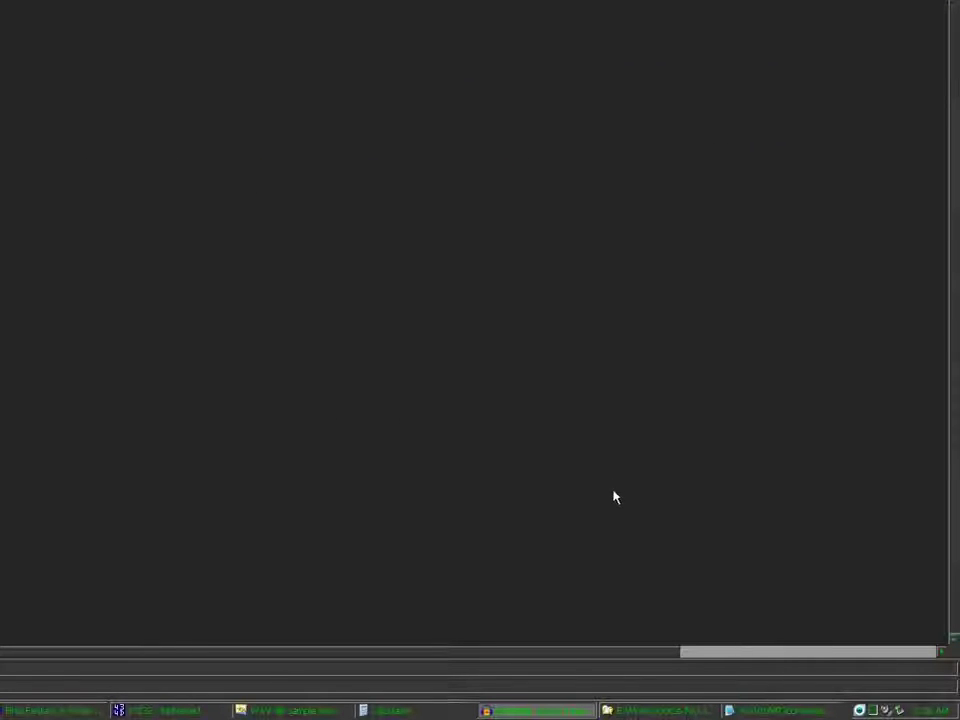
click(662, 710)
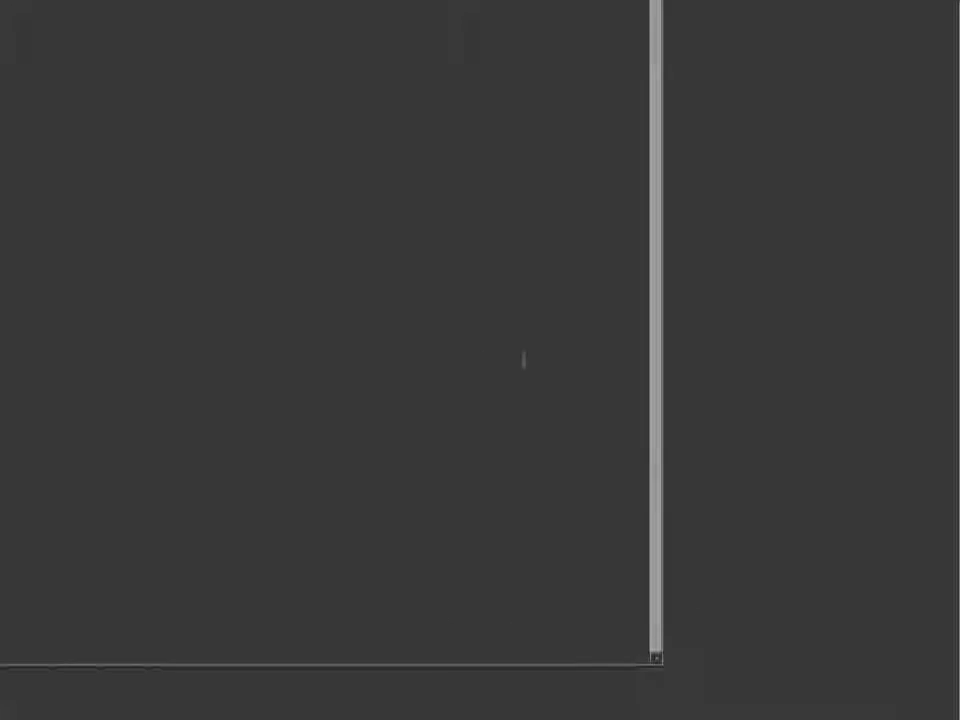
click(656, 98)
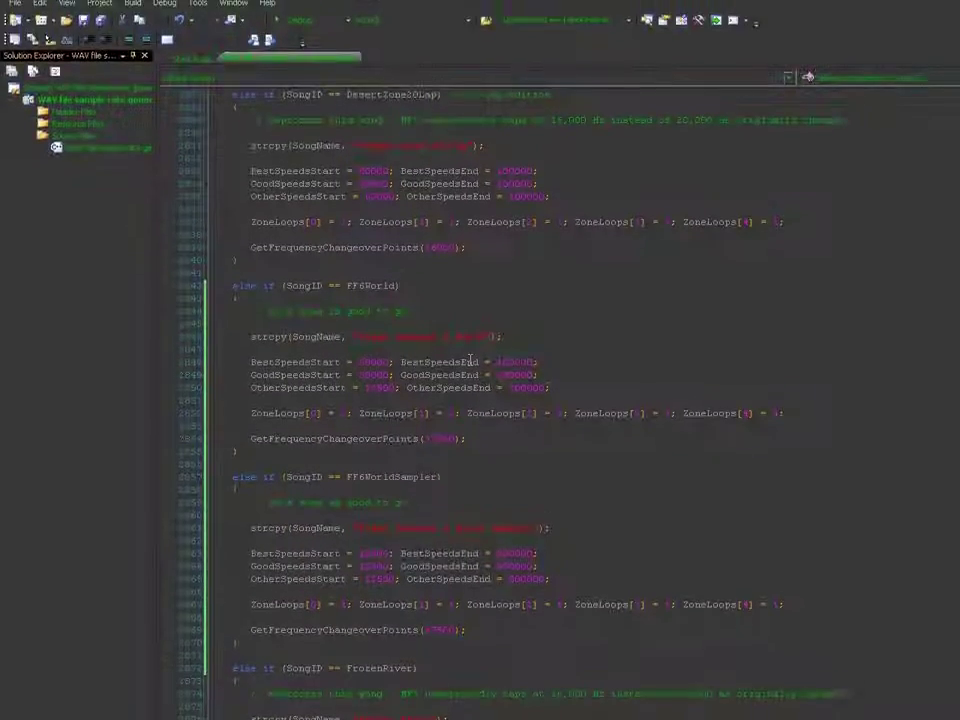
click(507, 709)
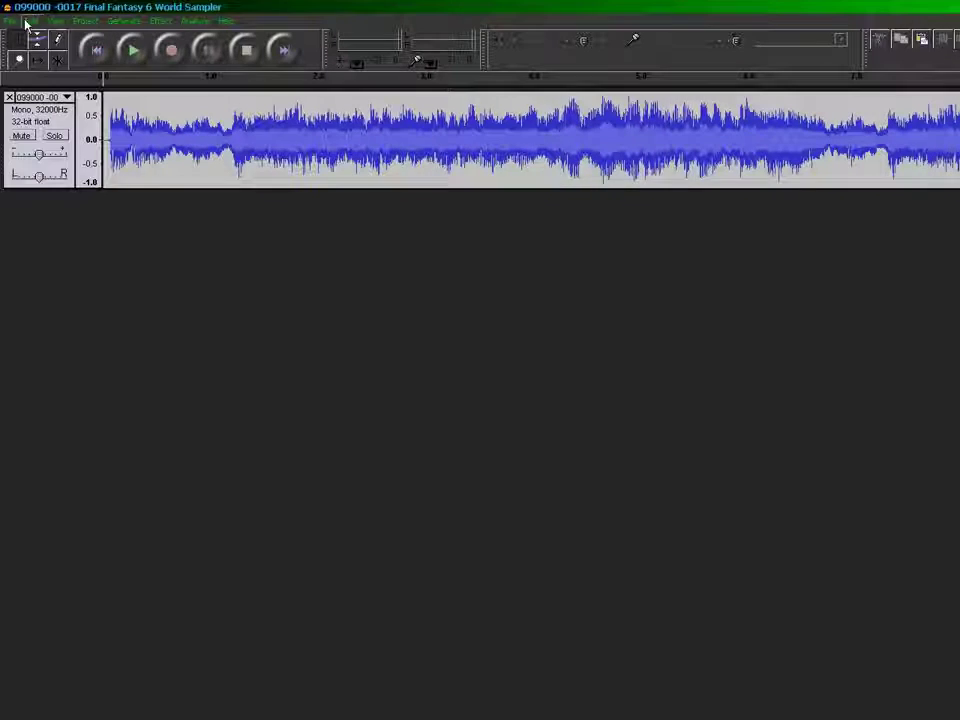
click(13, 18)
click(64, 8)
click(12, 20)
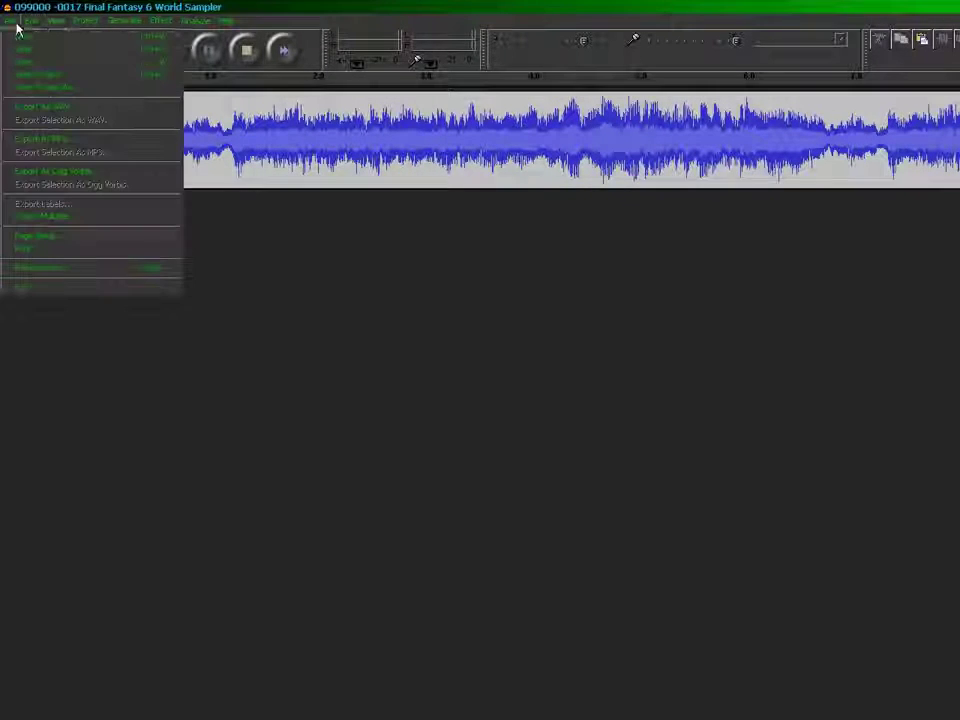
click(14, 47)
drag(370, 260, 137, 261)
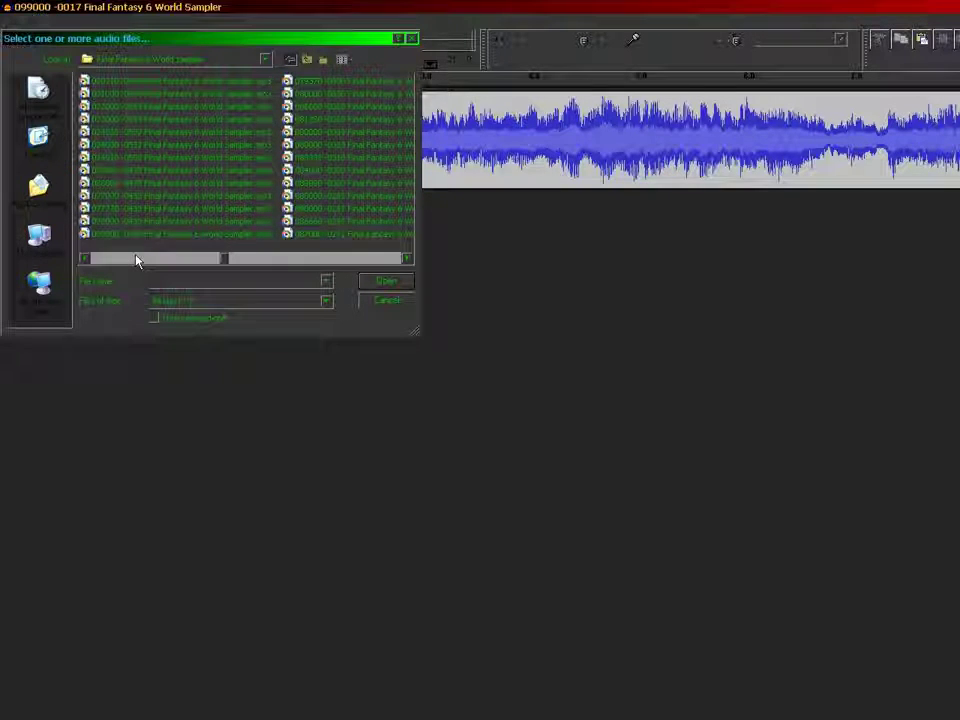
double_click(112, 162)
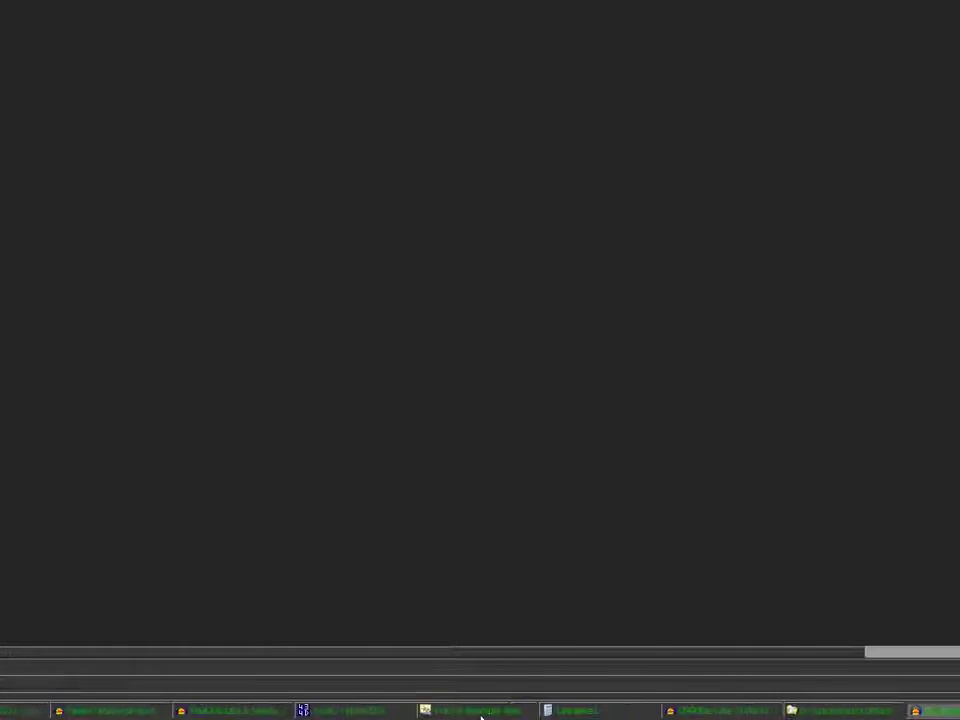
Open a WAVtoMP3converter batch file in the to convert folder for editing, examine its conversion command, and close it
click(830, 711)
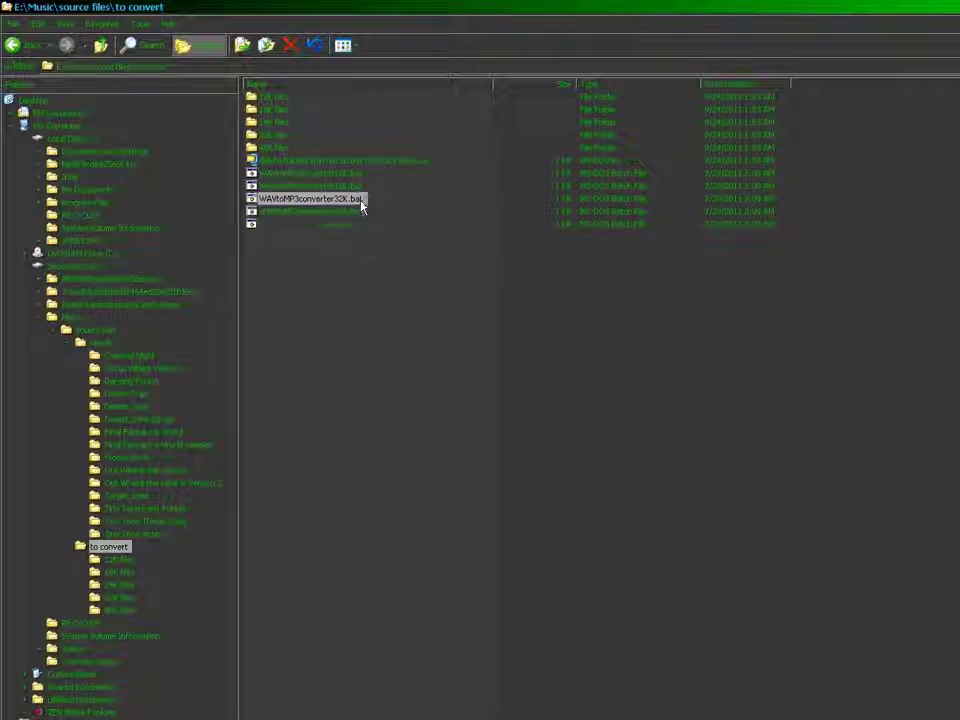
right_click(362, 206)
click(395, 222)
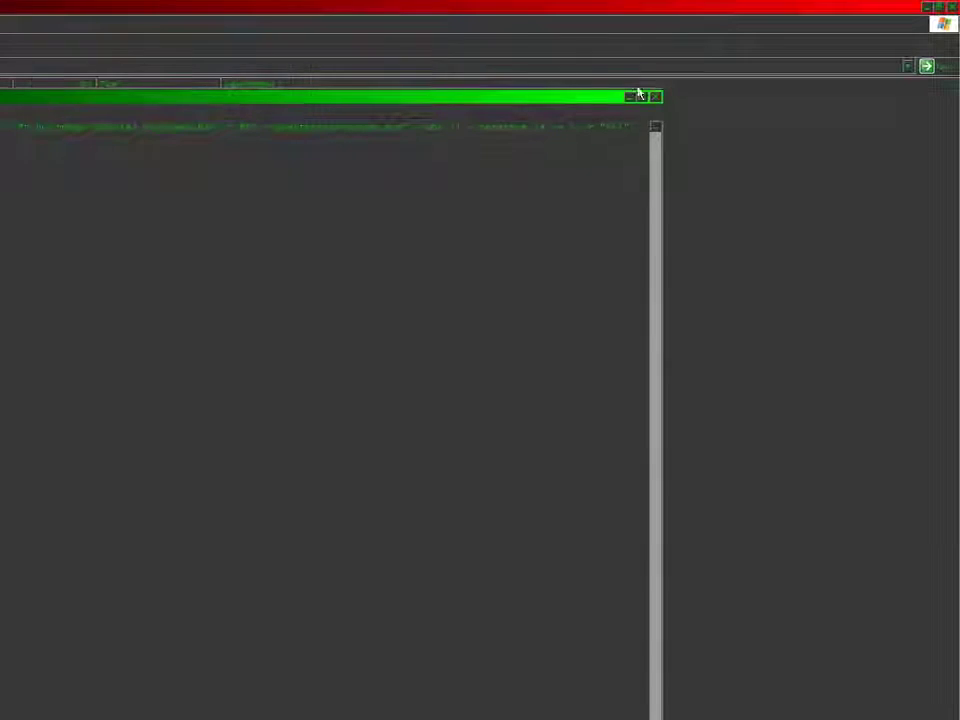
click(657, 97)
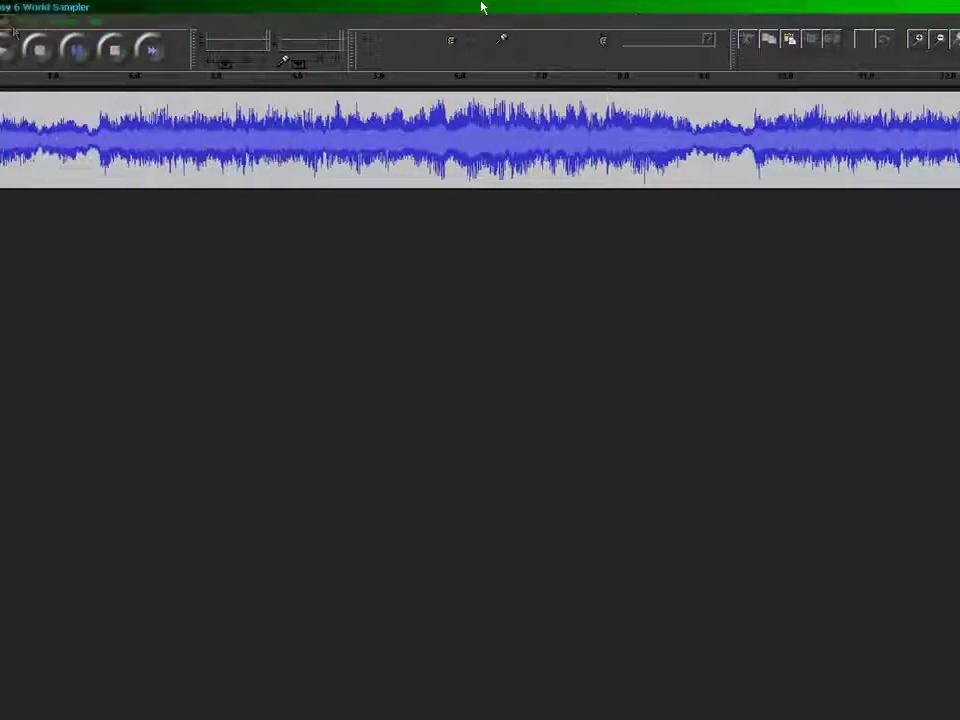
click(133, 49)
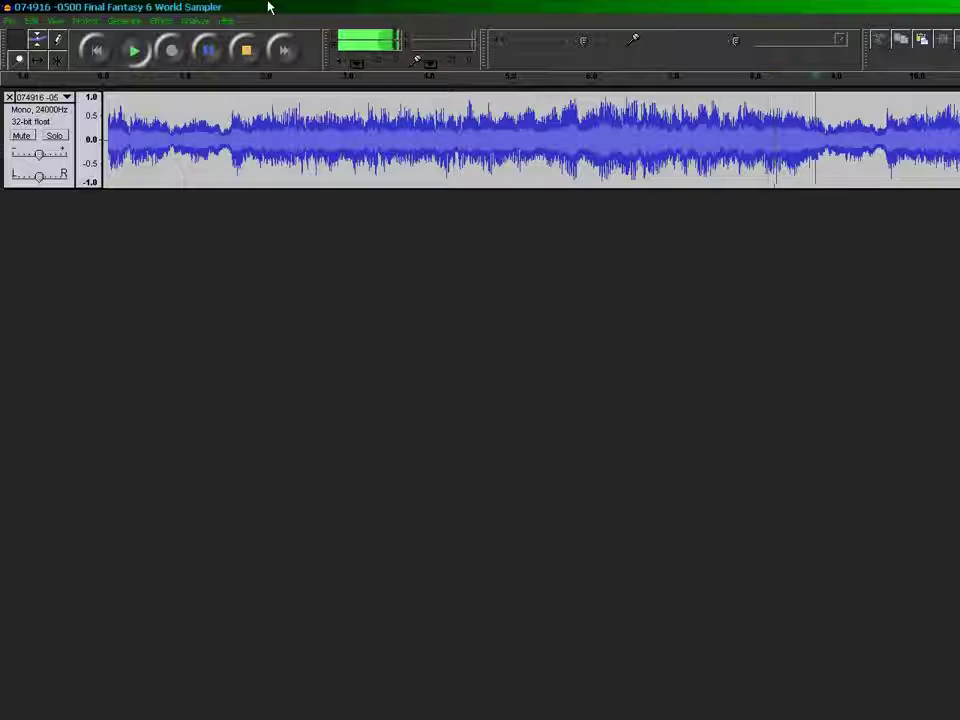
click(248, 52)
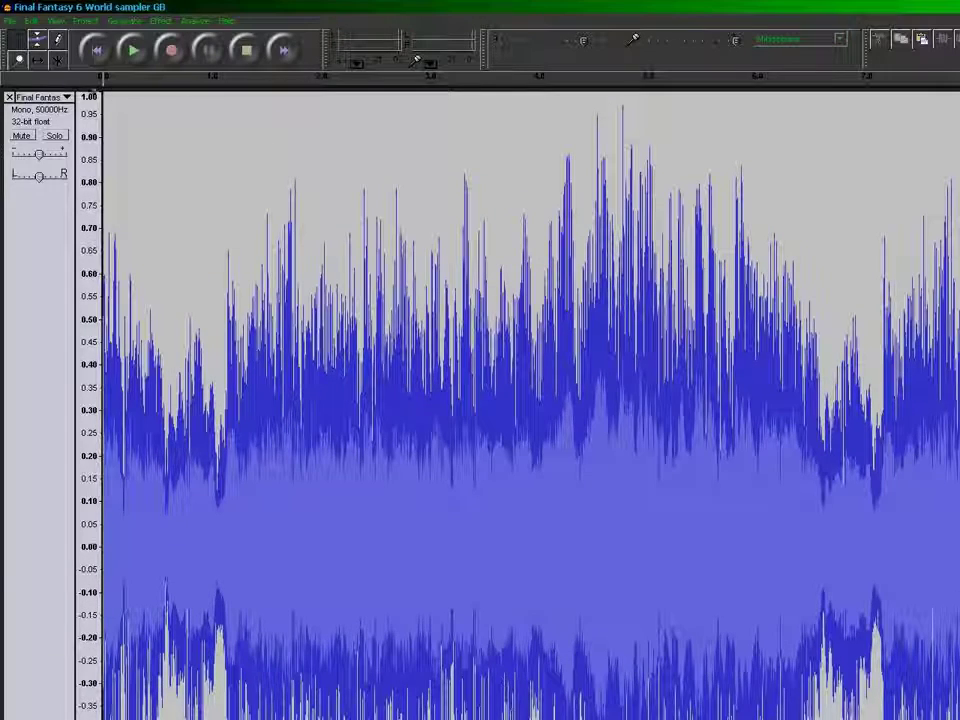
Set the sample rate of the Final Fantasy 6 World sampler GB track to 37458 Hz
click(40, 97)
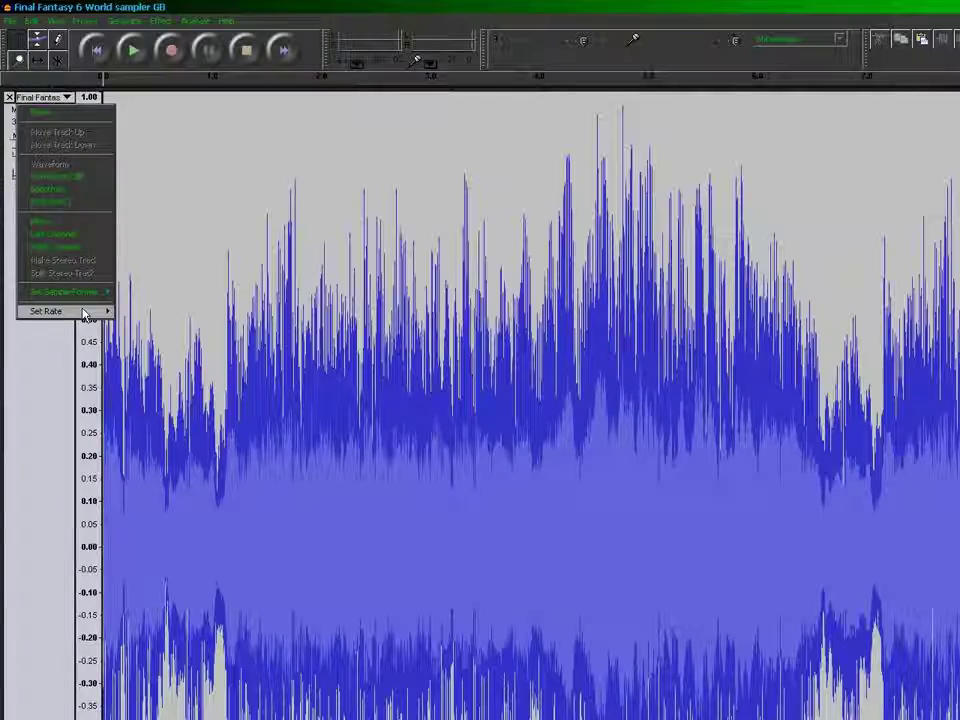
mouse_move(90, 311)
click(120, 364)
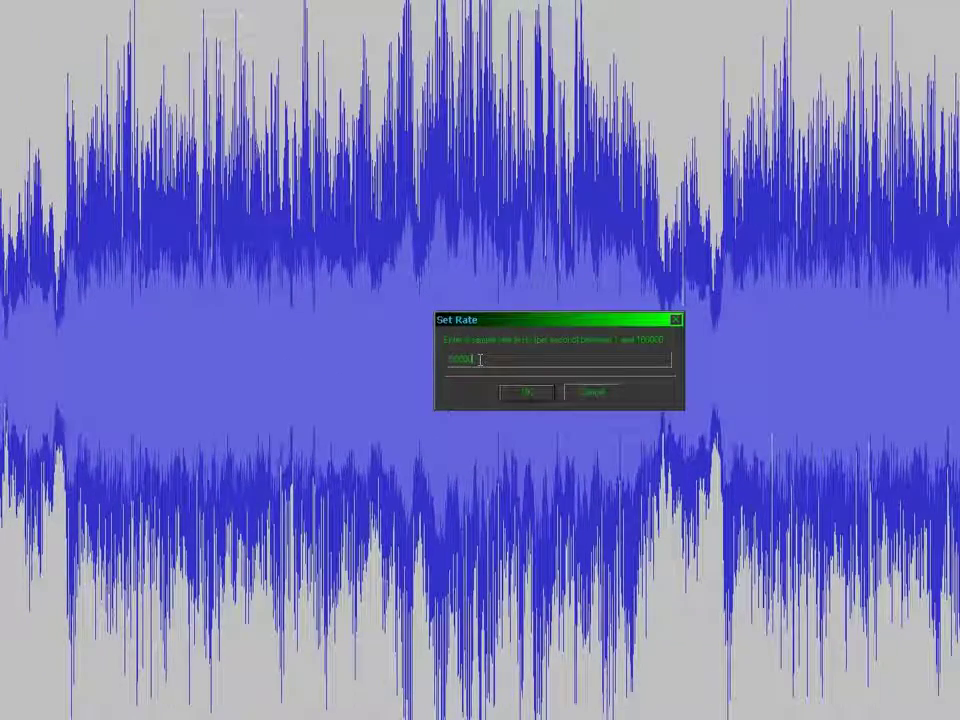
double_click(480, 360)
text(10000)
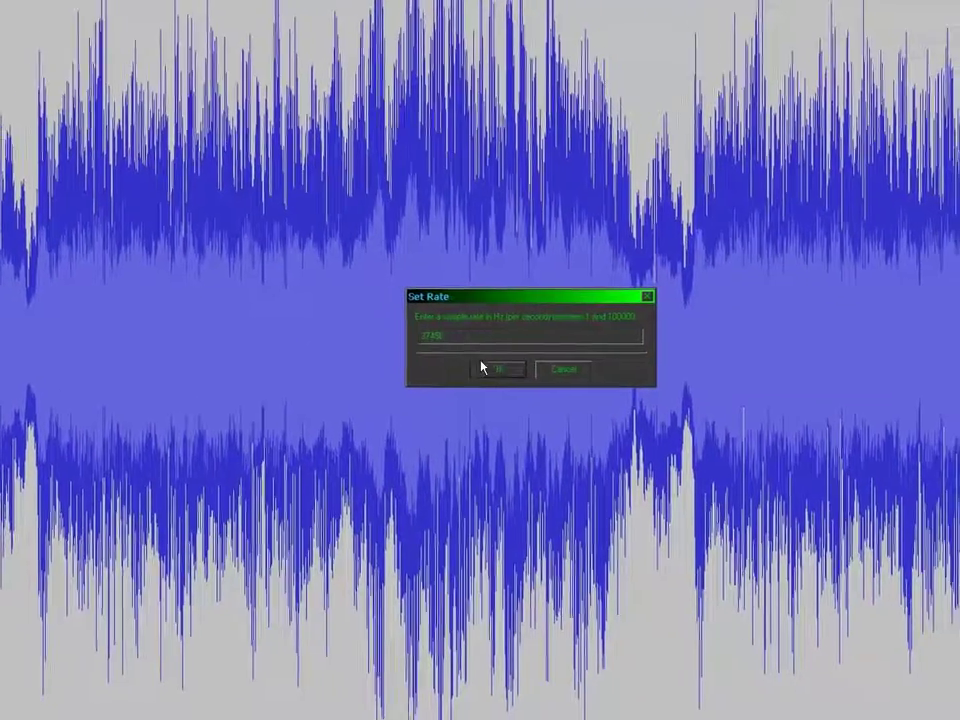
click(508, 390)
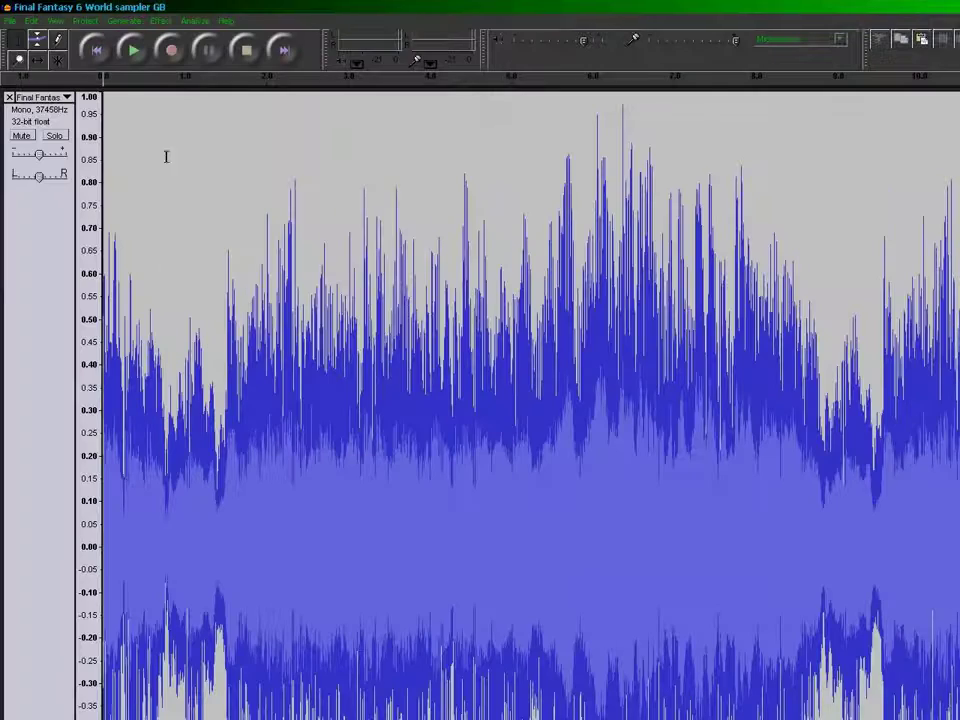
Play a stretch of the Final Fantasy 6 World sampler GB track, stop it, and play the World Sampler MP3 for comparison
click(131, 49)
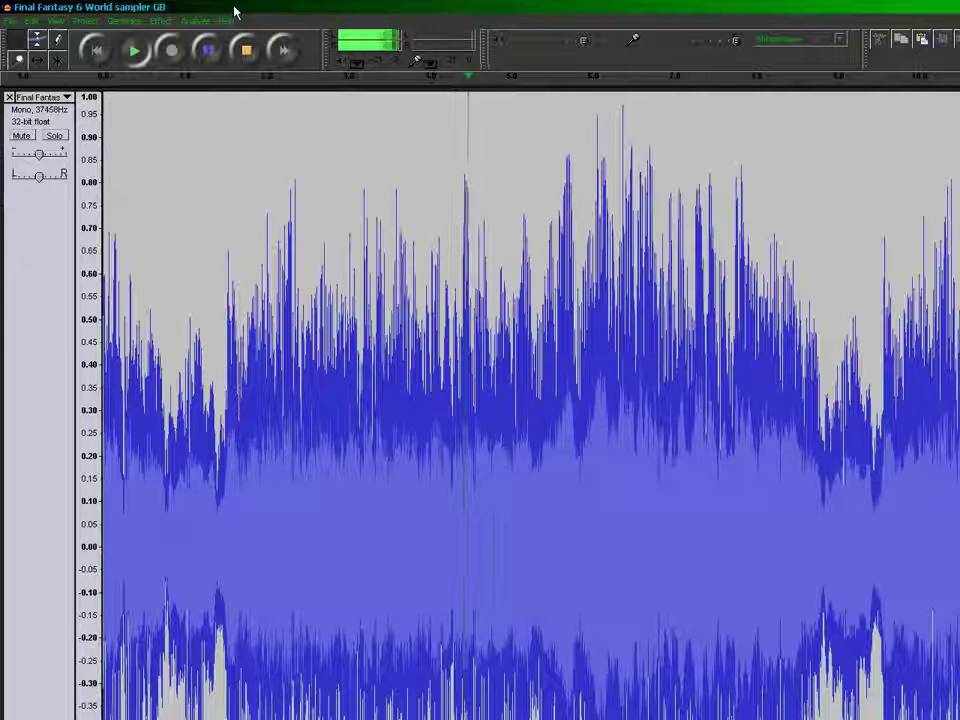
click(248, 52)
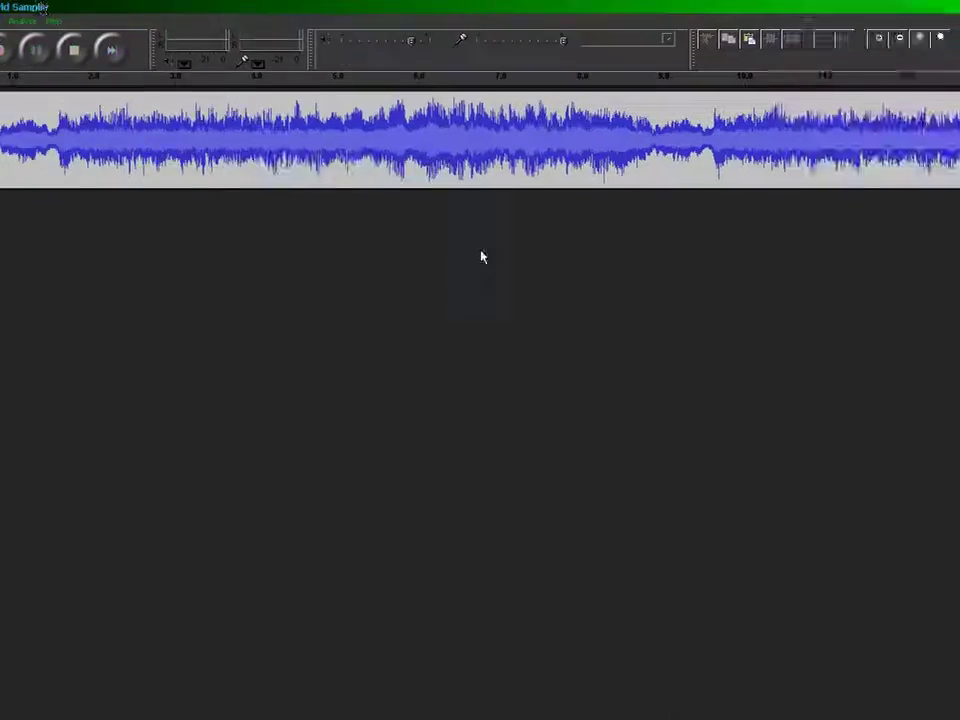
click(133, 50)
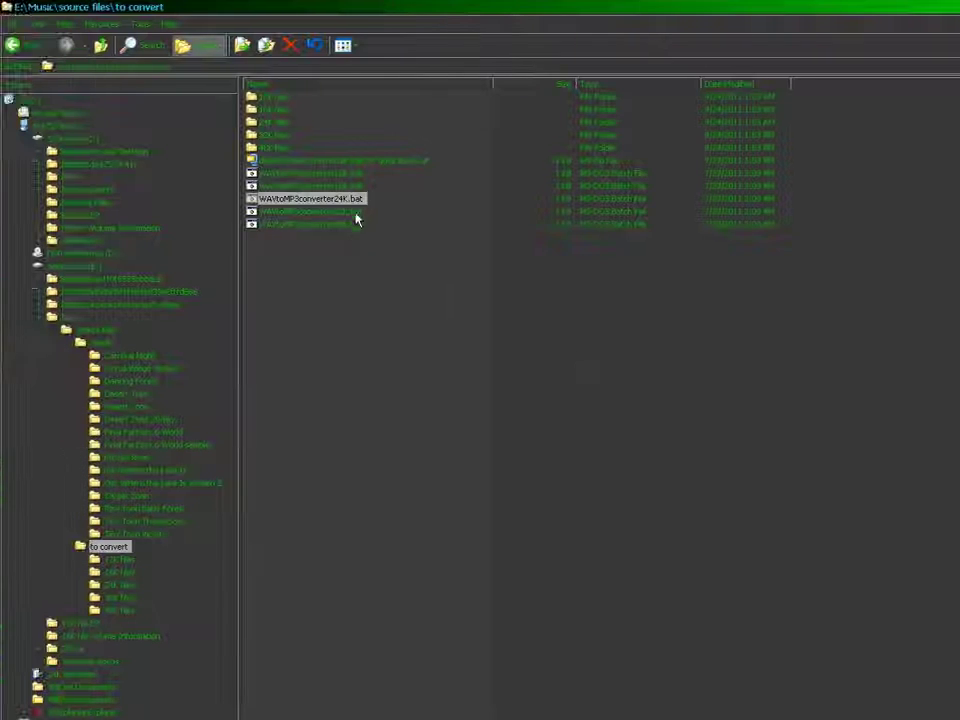
Open WAVtoMP3converter24K.bat in the to convert folder for editing, examine its conversion command, and close it
right_click(357, 200)
click(373, 216)
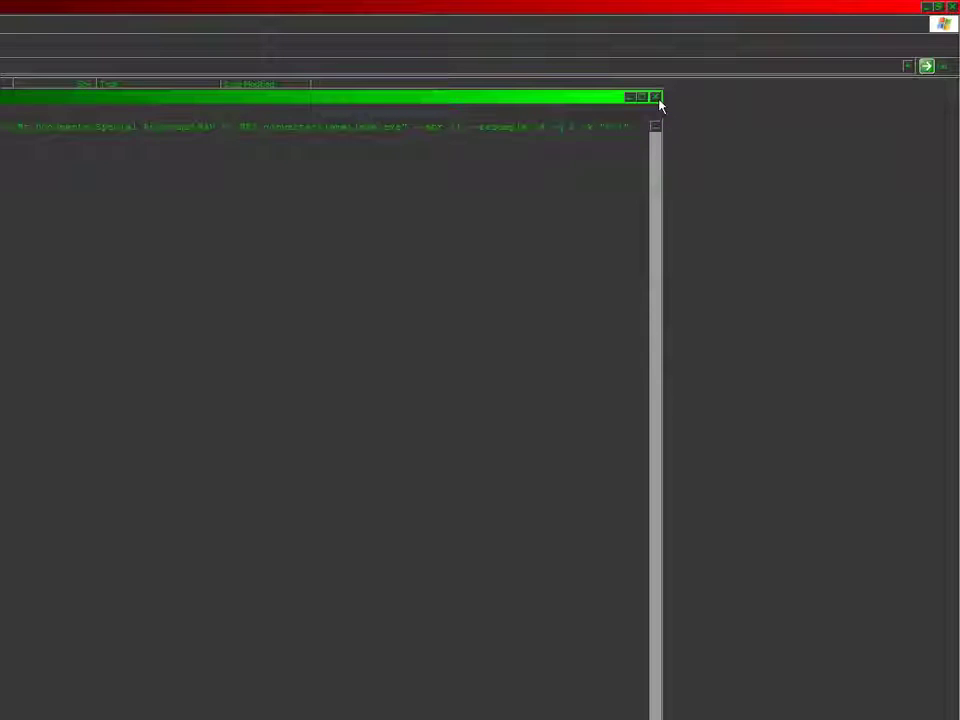
click(656, 98)
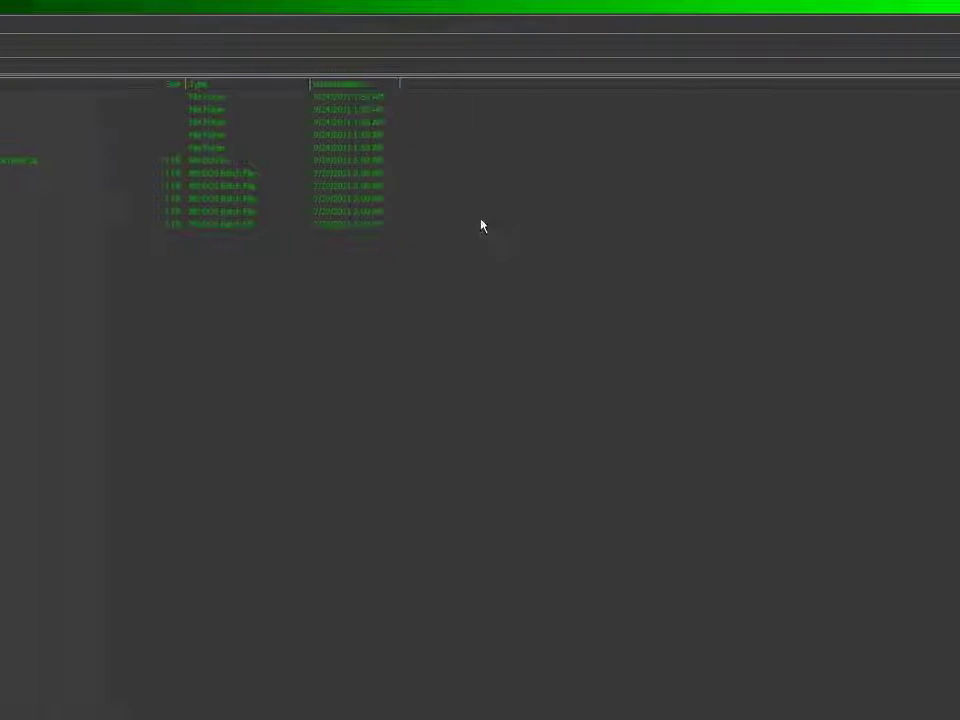
Open WAVtoMP3converter16K.bat for editing, examine its bitrate and resample options, and close it
right_click(350, 192)
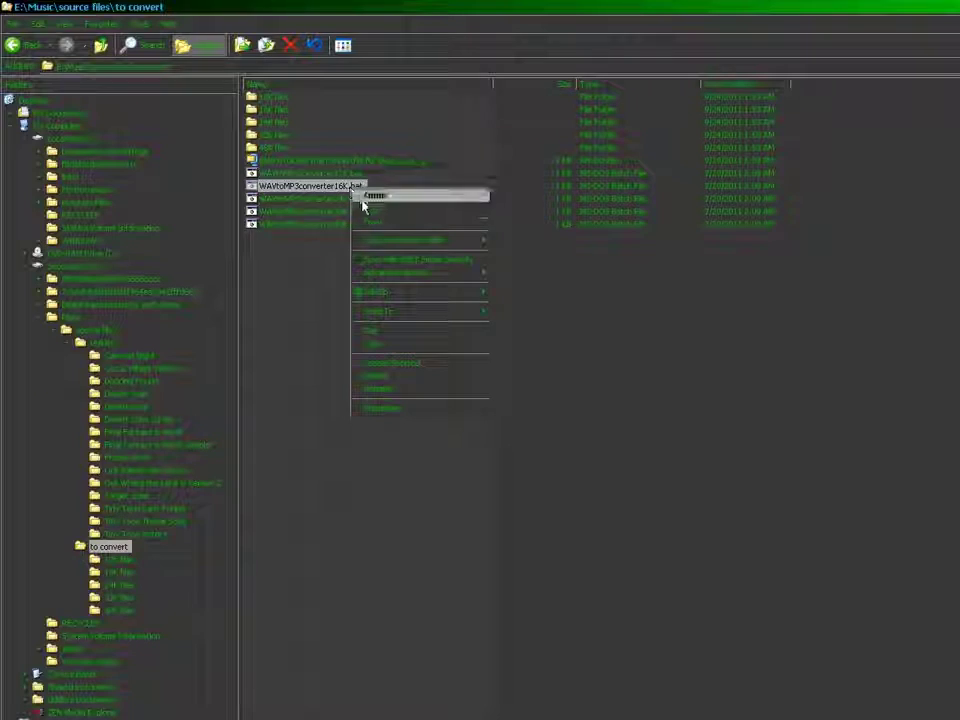
click(372, 197)
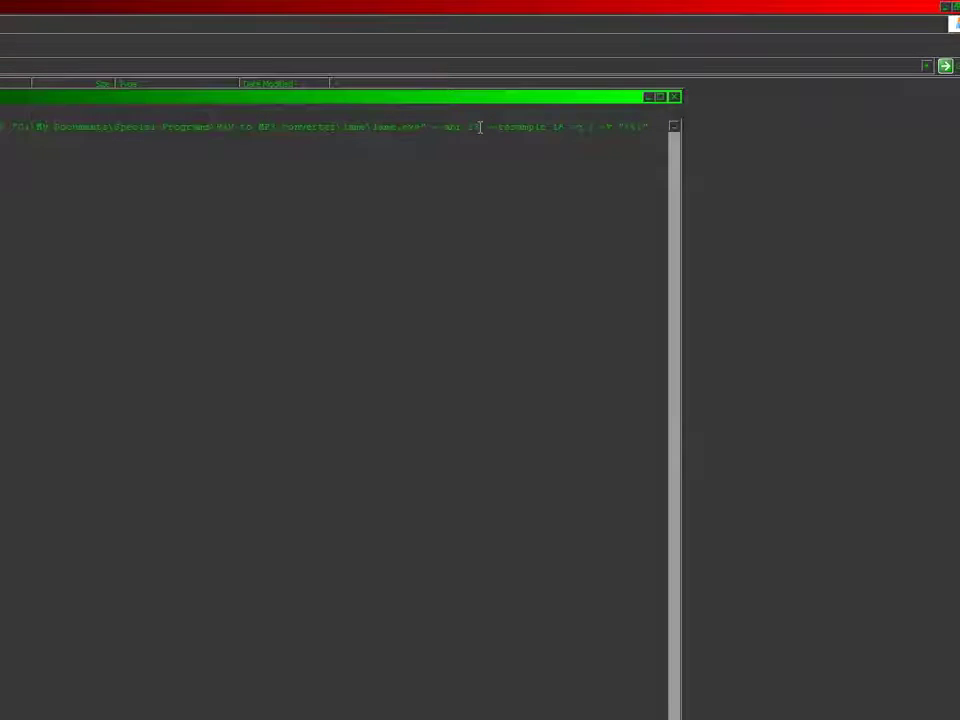
click(660, 98)
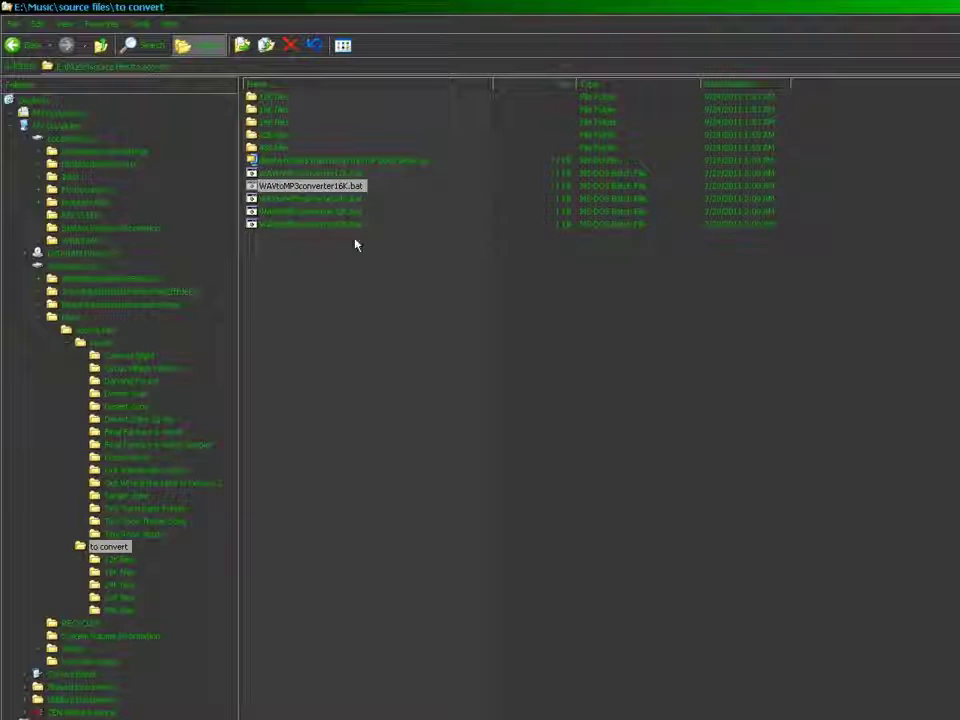
Open the last WAVtoMP3converter batch file in the to convert folder for editing and examine its conversion command
click(354, 225)
right_click(354, 227)
click(390, 251)
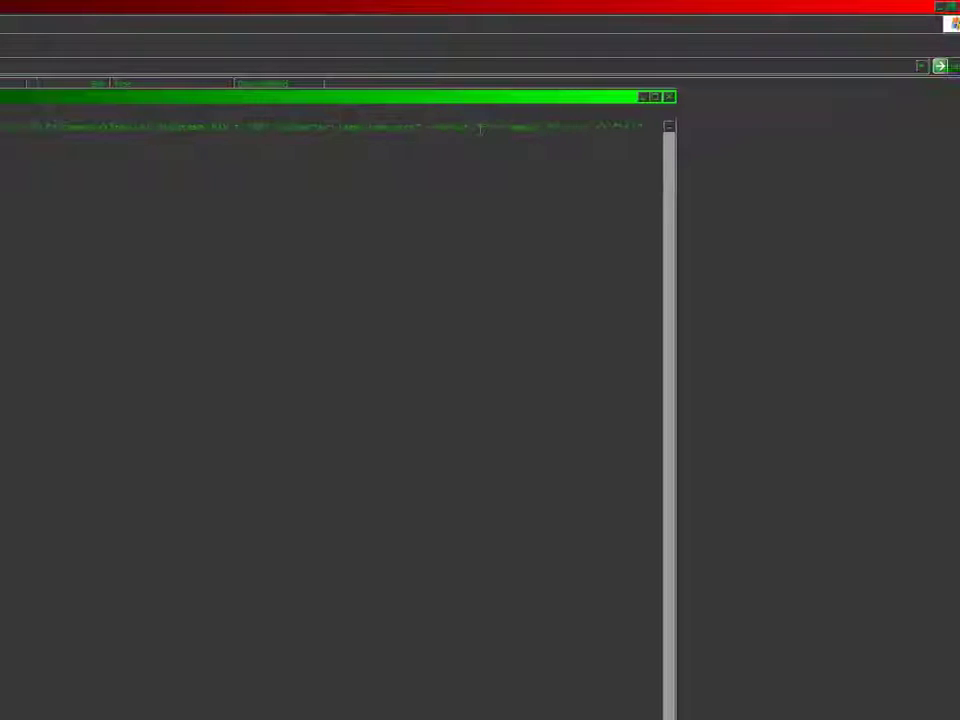